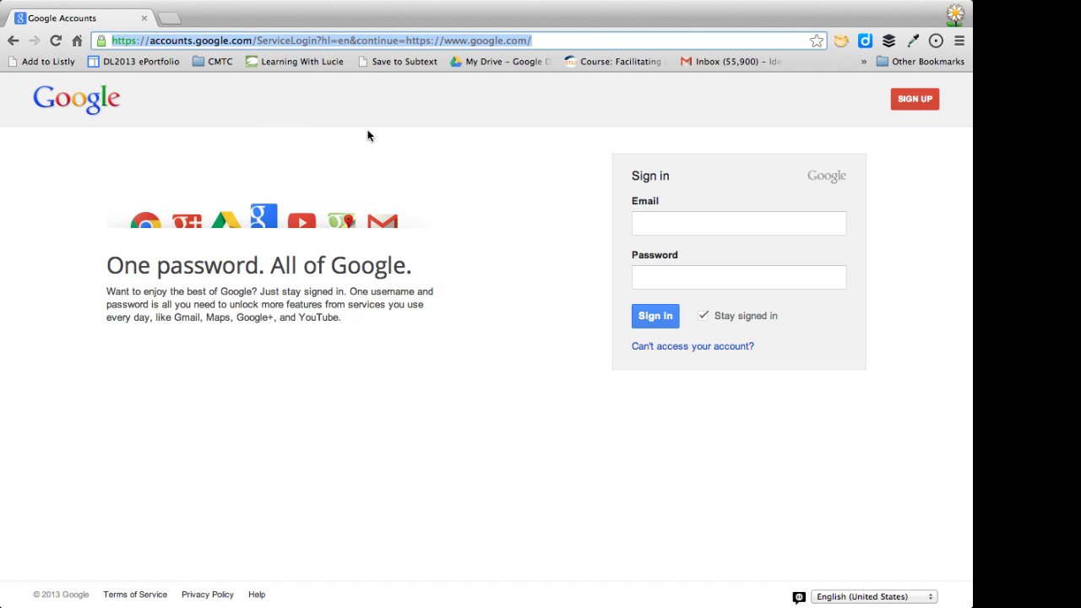
Select and erase the whole Google Accounts sign-in URL in the address bar.
{"action": "left_click", "coordinate": [374, 40]}
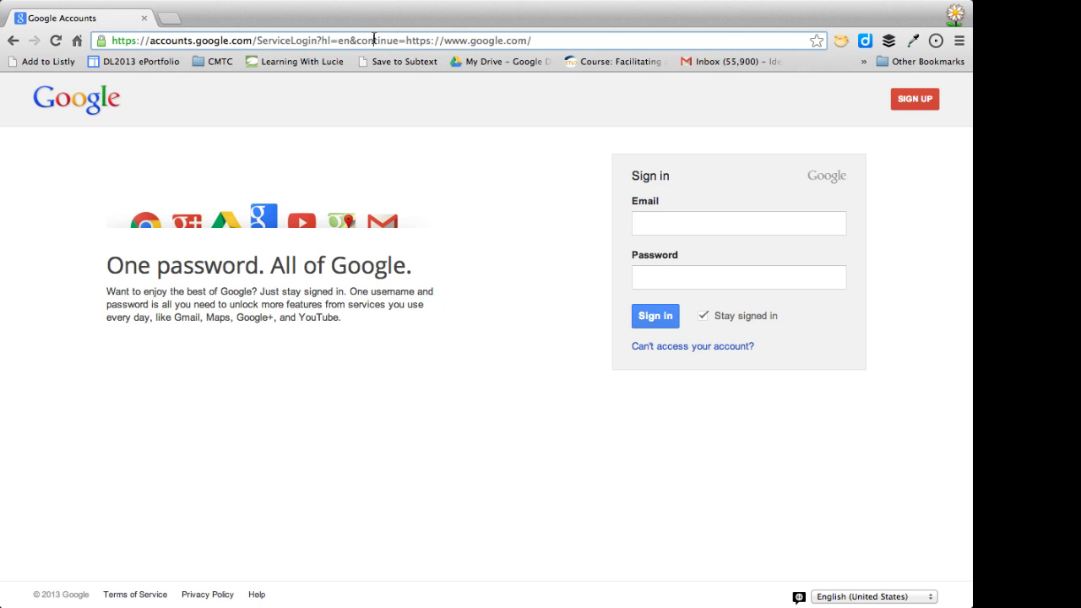
{"action": "key", "text": "BackSpace"}
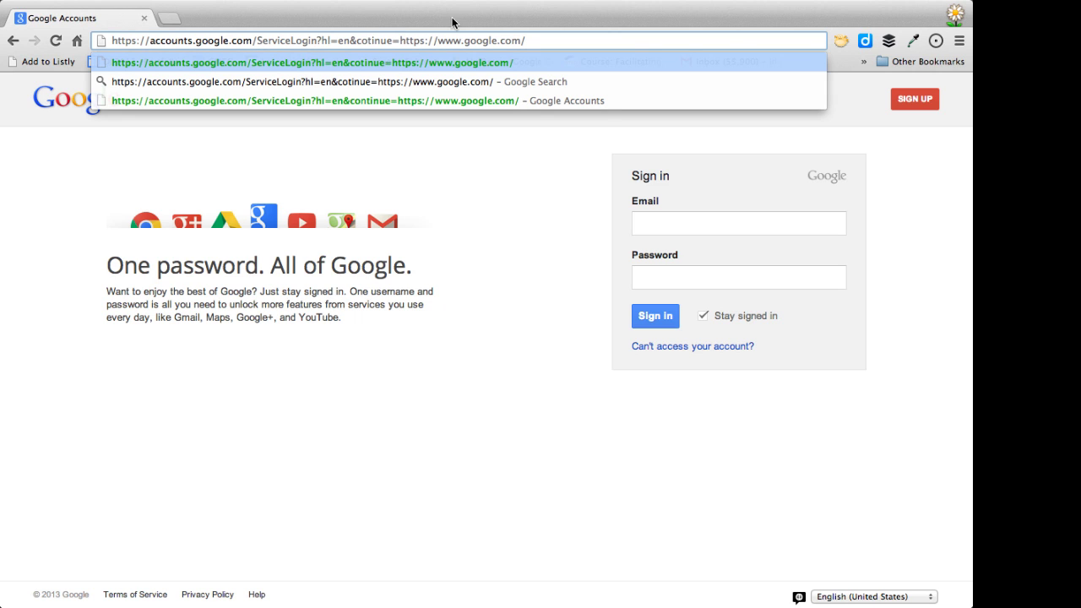
{"action": "key", "text": "super+a"}
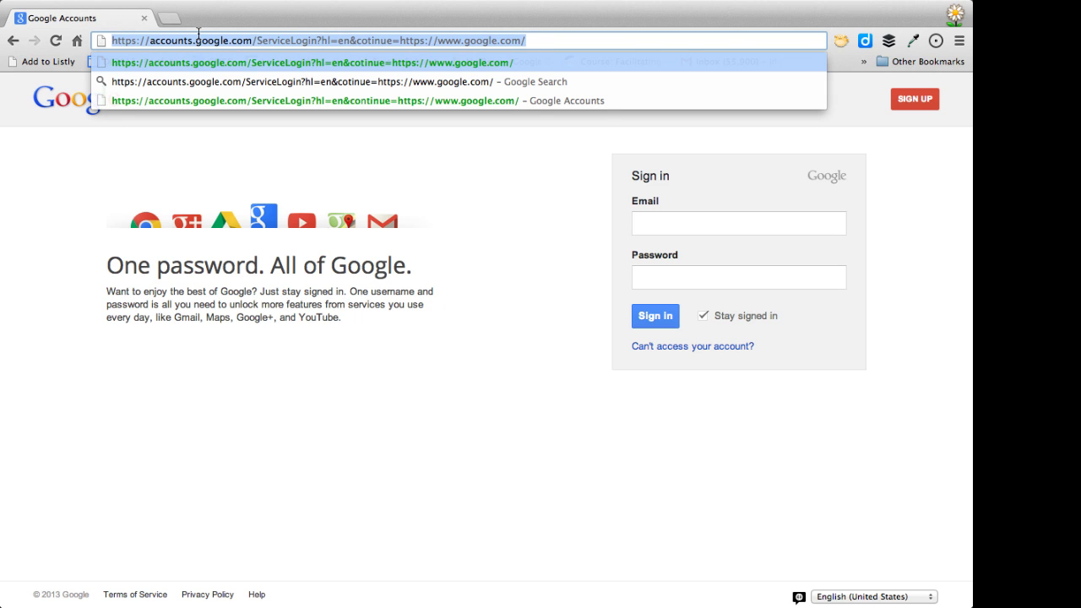
{"action": "key", "text": "BackSpace"}
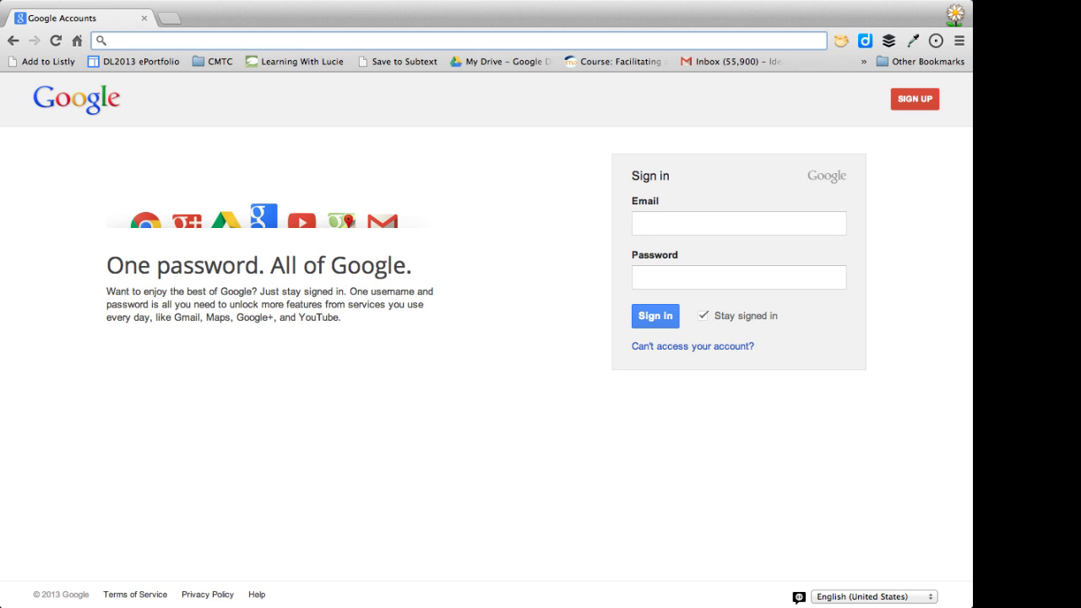
{"action": "type", "text": "www.goo"}
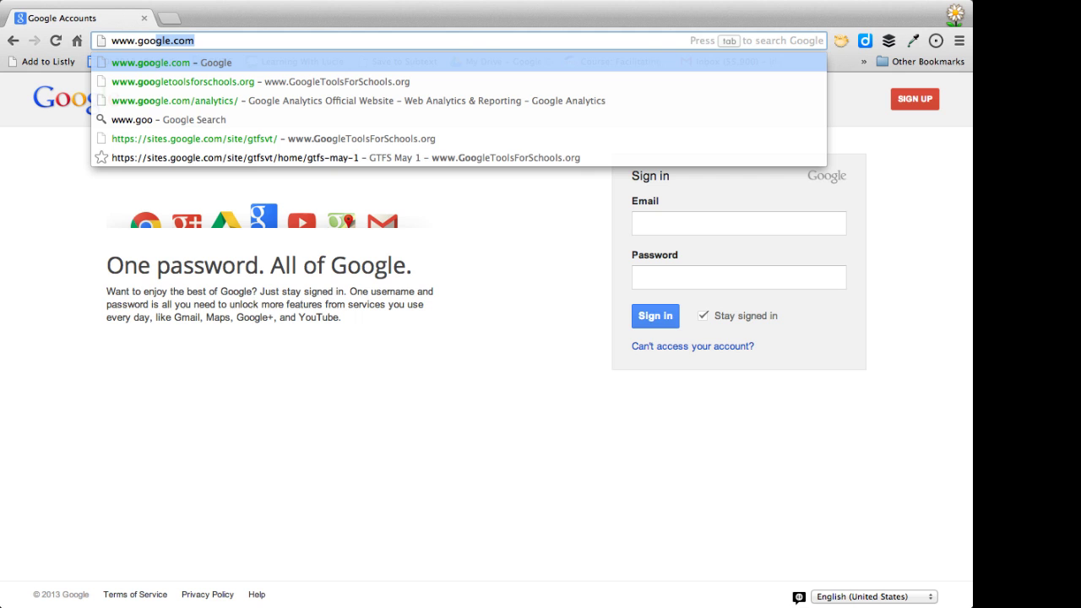
{"action": "type", "text": "gle.com"}
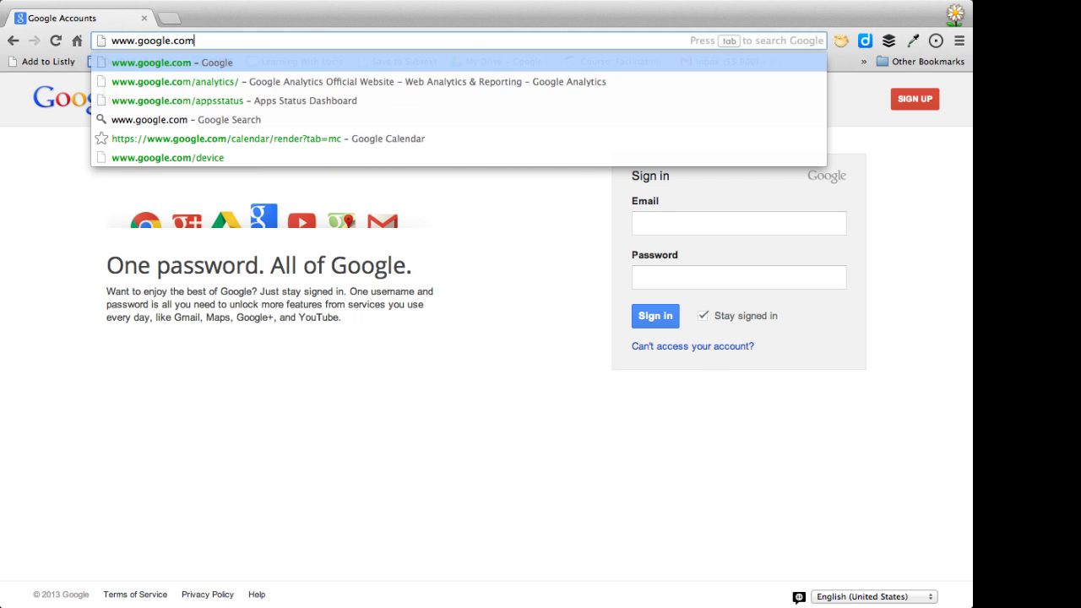
{"action": "key", "text": "Return"}
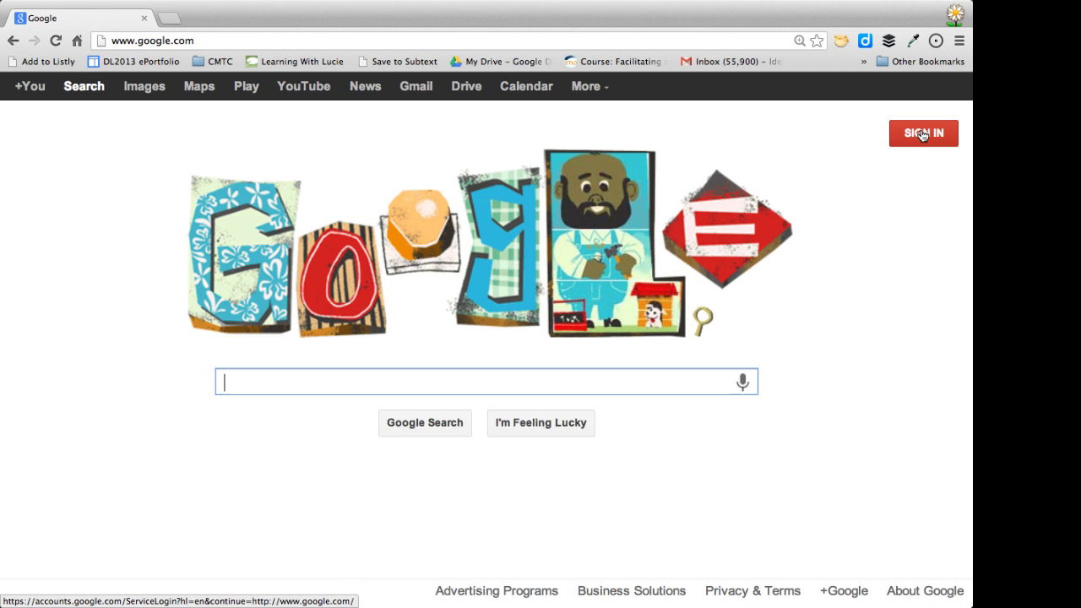
{"action": "left_click", "coordinate": [923, 135]}
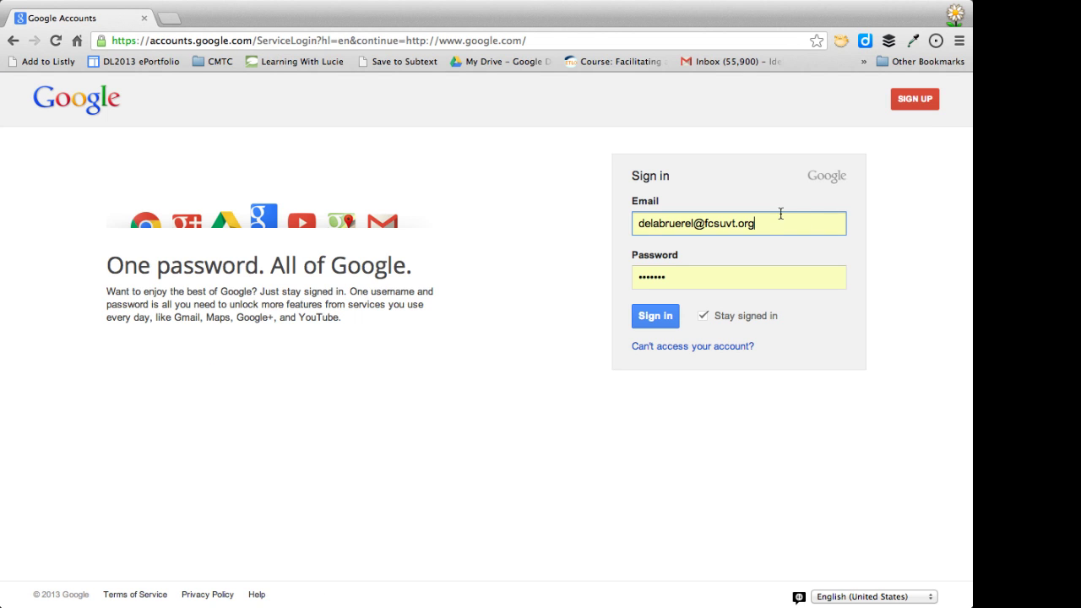
Delete the autofilled email address and turn off Stay signed in.
{"action": "left_click", "coordinate": [770, 225]}
{"action": "left_click_drag", "start_coordinate": [770, 225], "coordinate": [602, 223]}
{"action": "key", "text": "BackSpace"}
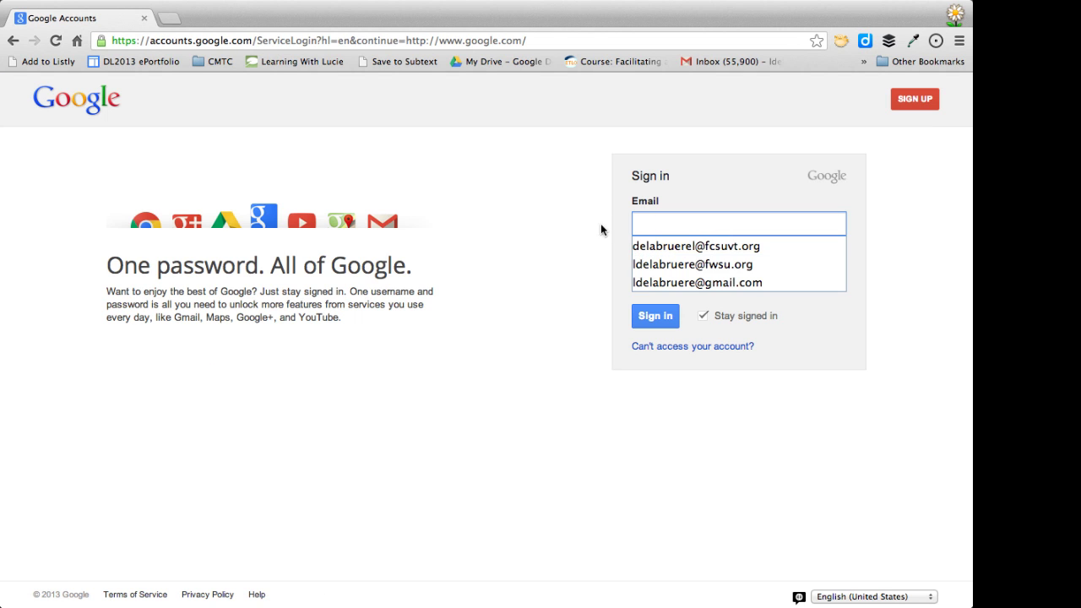
{"action": "left_click", "coordinate": [886, 271]}
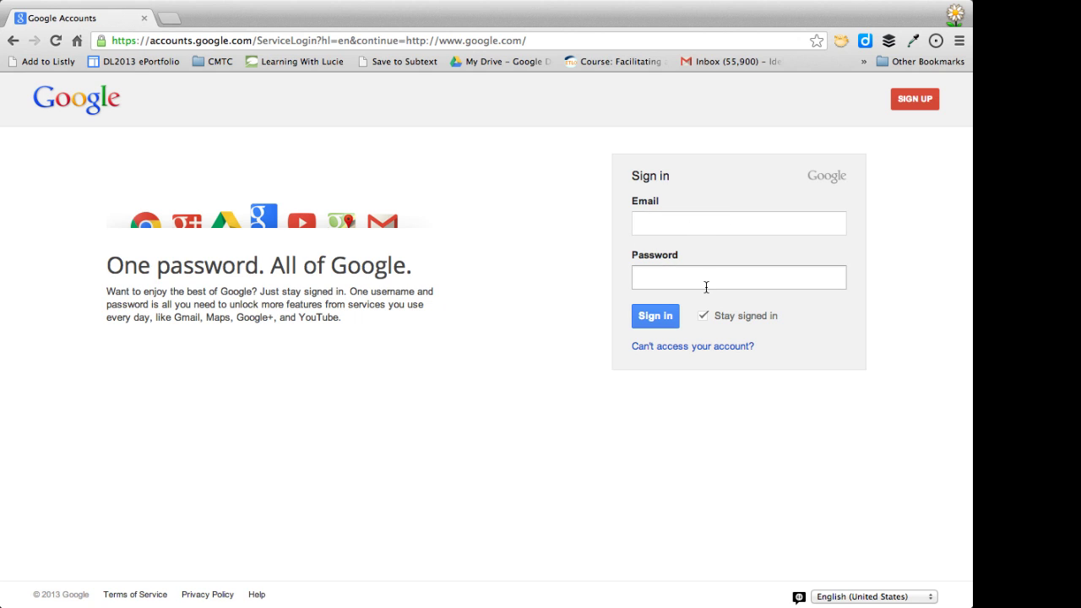
{"action": "left_click", "coordinate": [703, 318]}
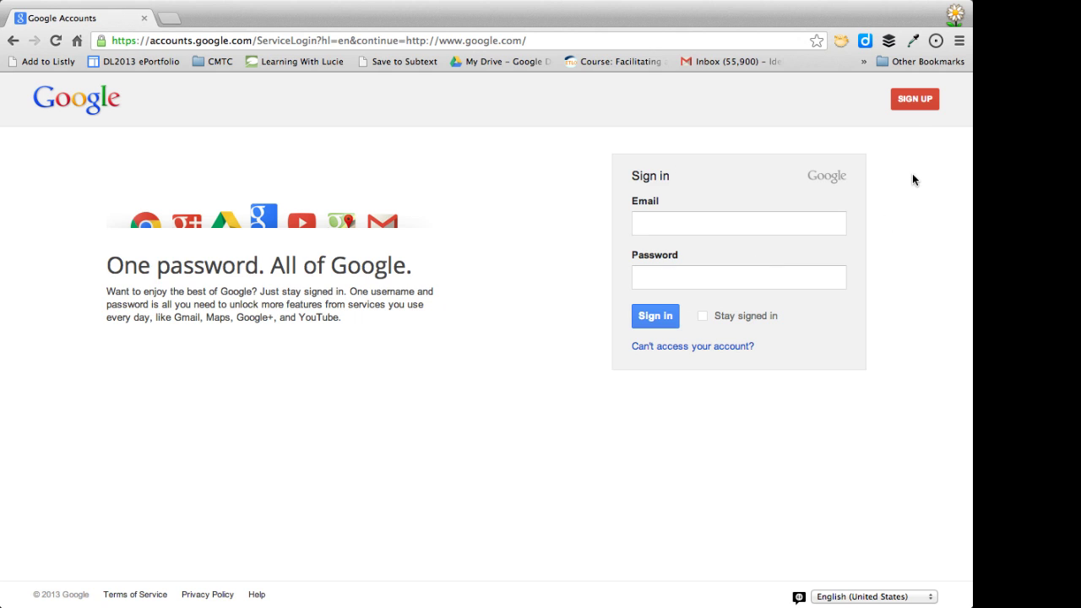
Open the create-account form and enter the first and last name.
{"action": "left_click", "coordinate": [902, 99]}
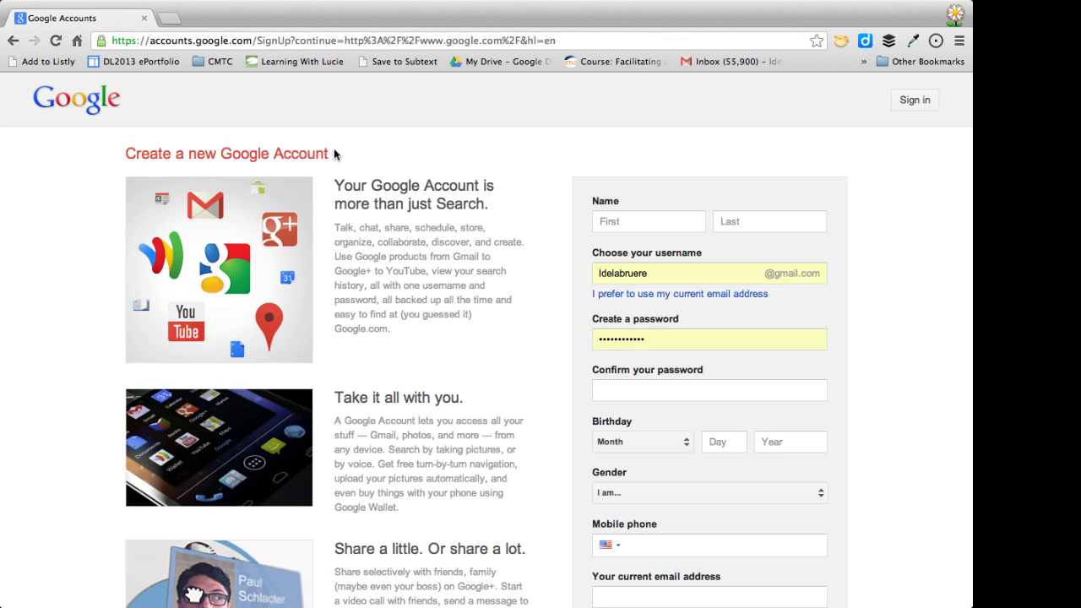
{"action": "left_click", "coordinate": [655, 227]}
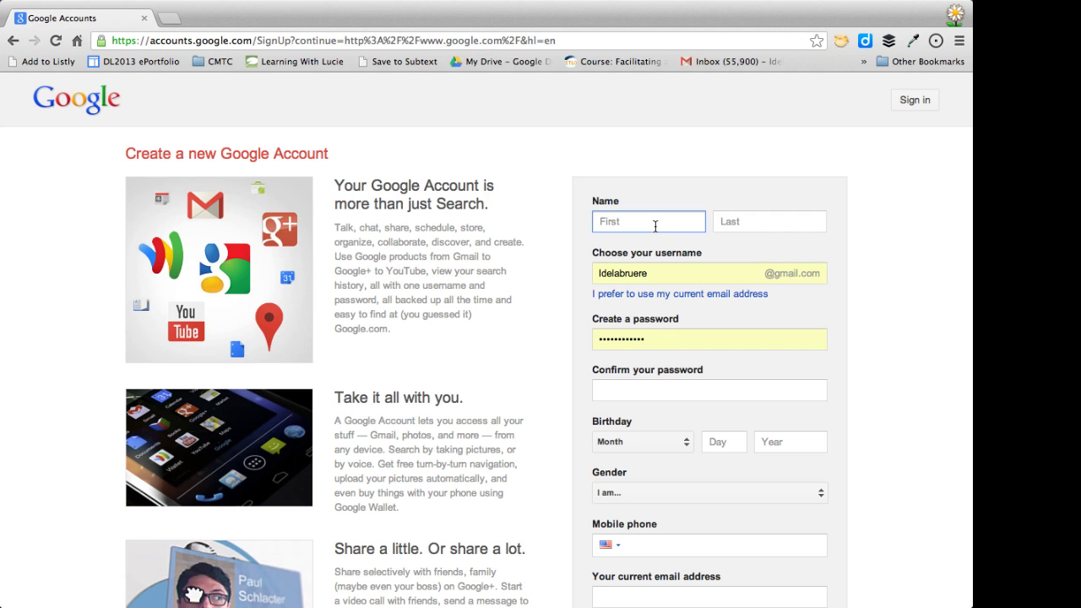
{"action": "type", "text": "Student"}
{"action": "left_click", "coordinate": [762, 228]}
{"action": "type", "text": "g"}
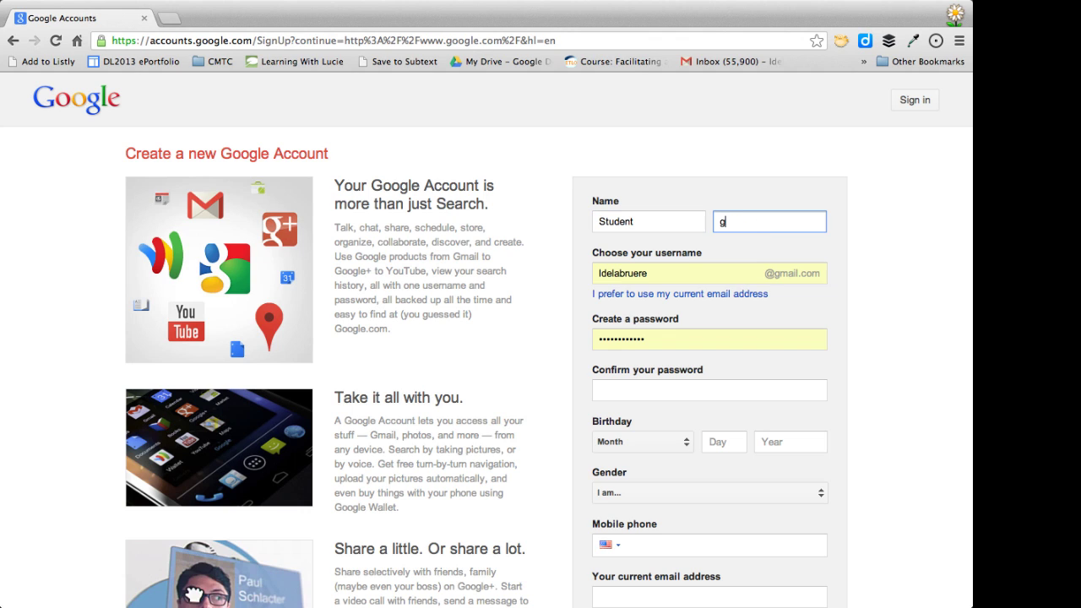
{"action": "type", "text": "t"}
{"action": "key", "text": "BackSpace"}
{"action": "key", "text": "BackSpace"}
{"action": "type", "text": "GTE"}
{"action": "key", "text": "BackSpace"}
{"action": "key", "text": "BackSpace"}
{"action": "type", "text": "TFS"}
Replace the autofilled username with the new account's chosen username.
{"action": "left_click", "coordinate": [733, 270]}
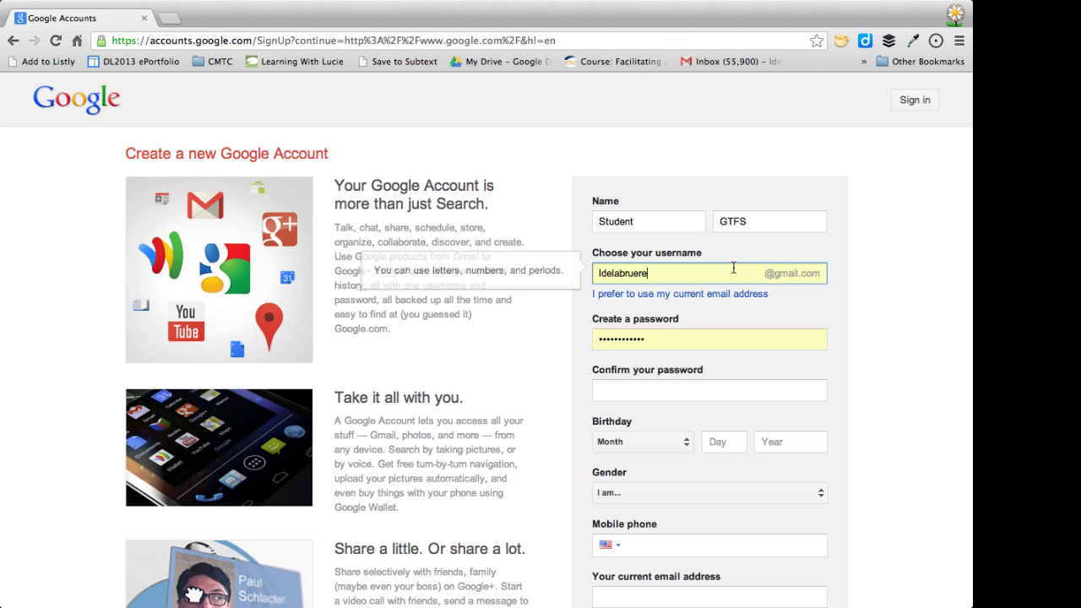
{"action": "left_click_drag", "start_coordinate": [684, 273], "coordinate": [595, 272]}
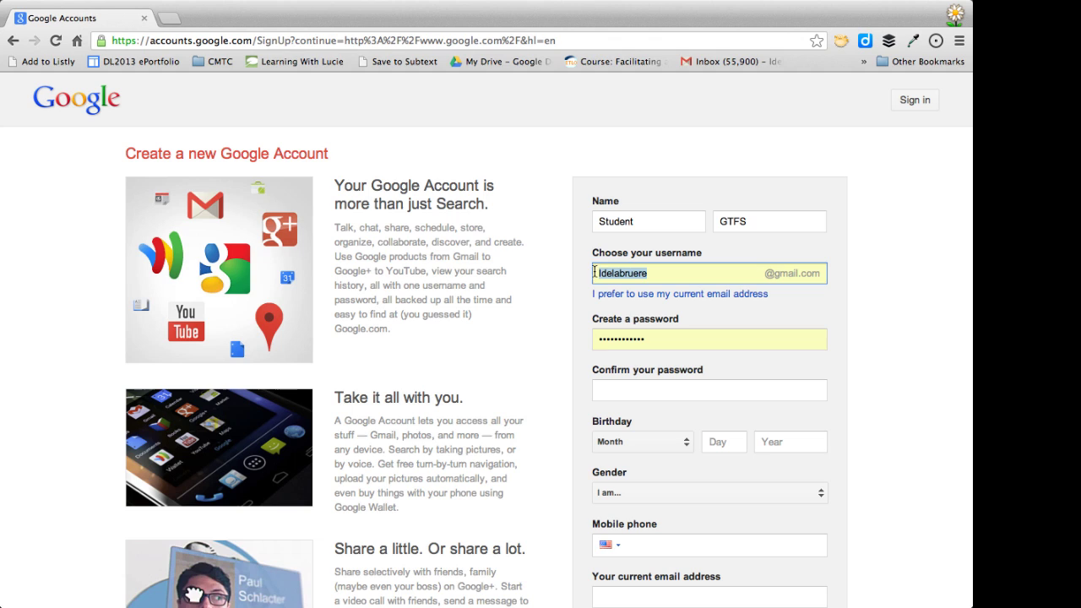
{"action": "key", "text": "BackSpace"}
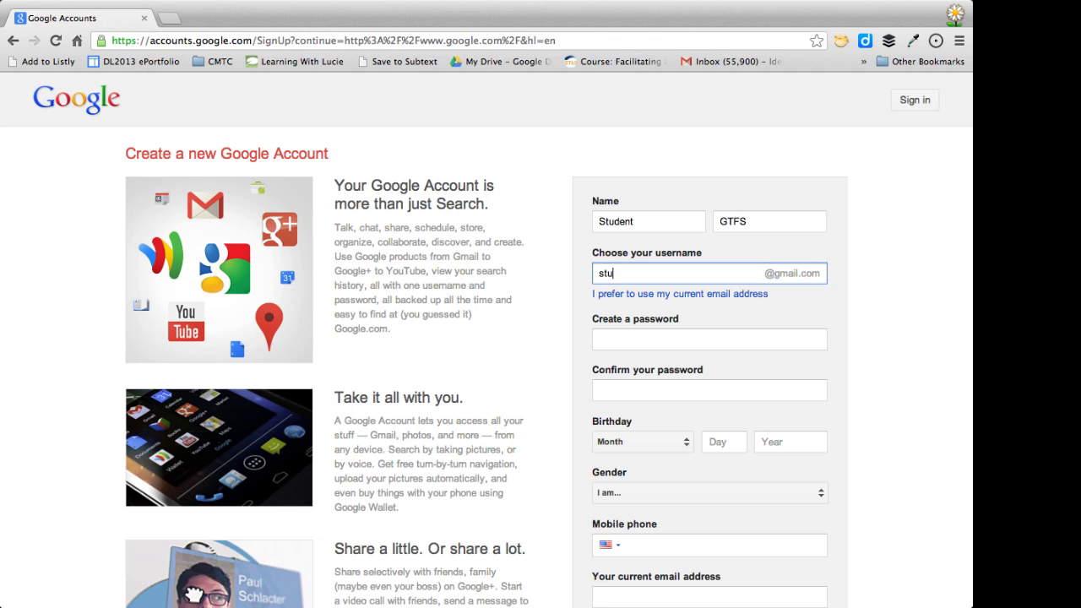
Enter the new account password and retype it to confirm.
{"action": "left_click", "coordinate": [641, 338]}
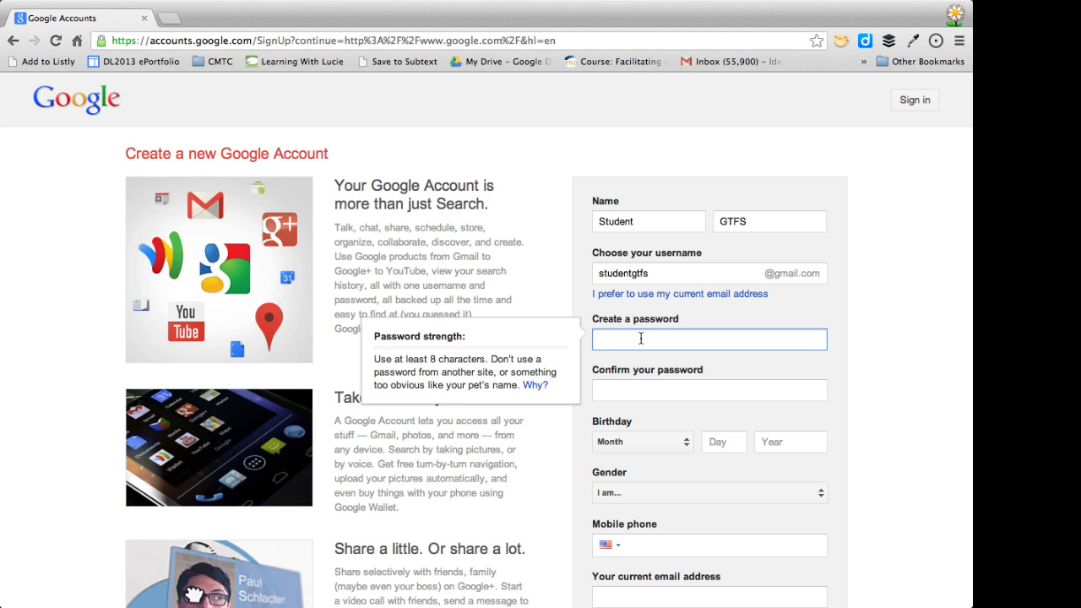
{"action": "type", "text": "•••••••••••••••••••••"}
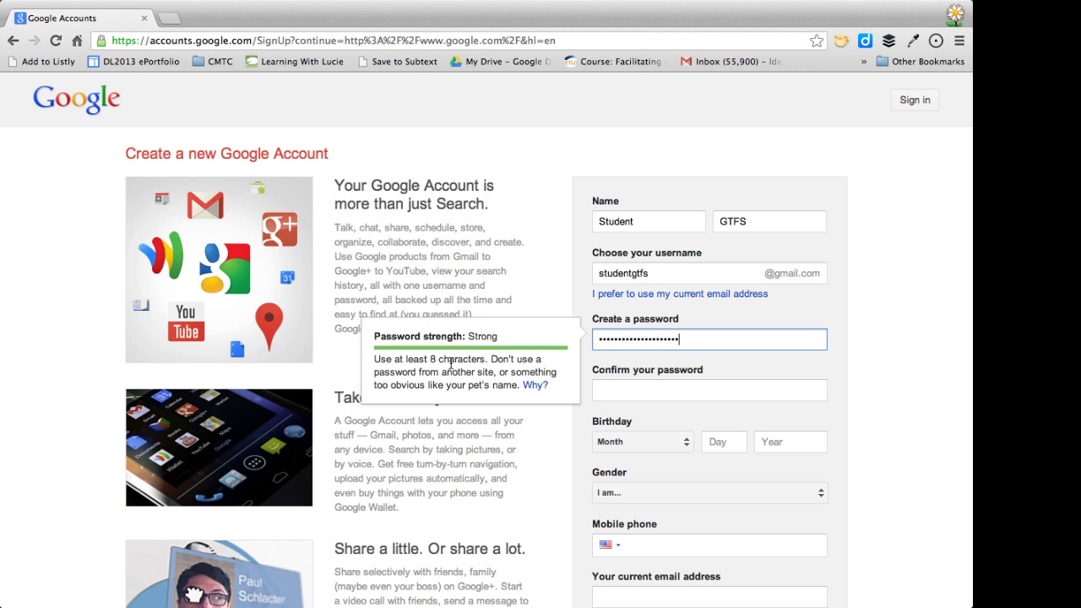
{"action": "left_click", "coordinate": [629, 386]}
{"action": "type", "text": "••••••••"}
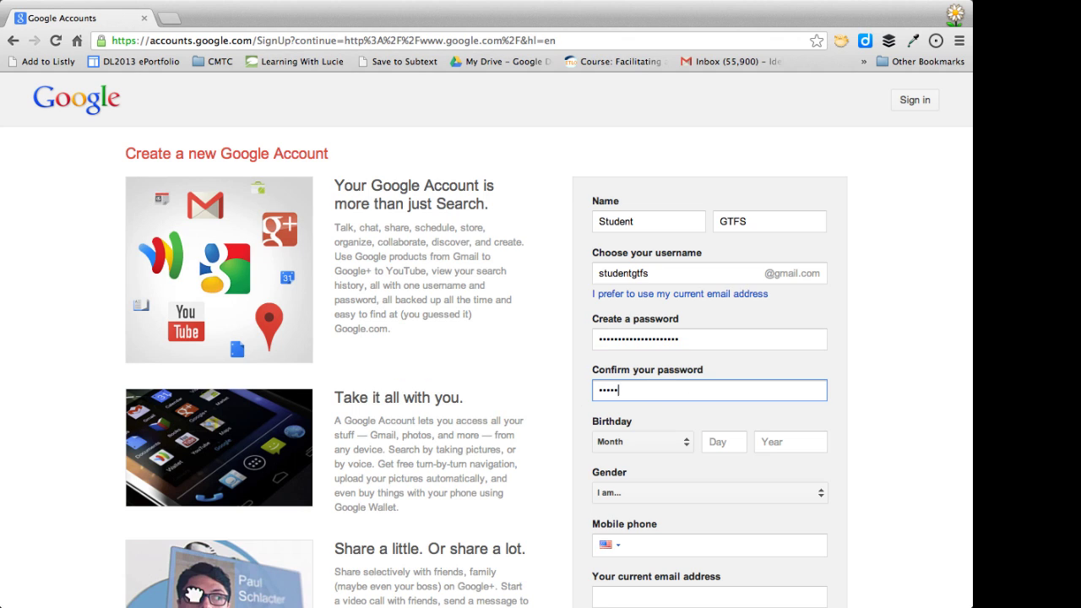
{"action": "type", "text": "••••••••••••"}
Set the birthday to January 1, 1959.
{"action": "left_click", "coordinate": [685, 441]}
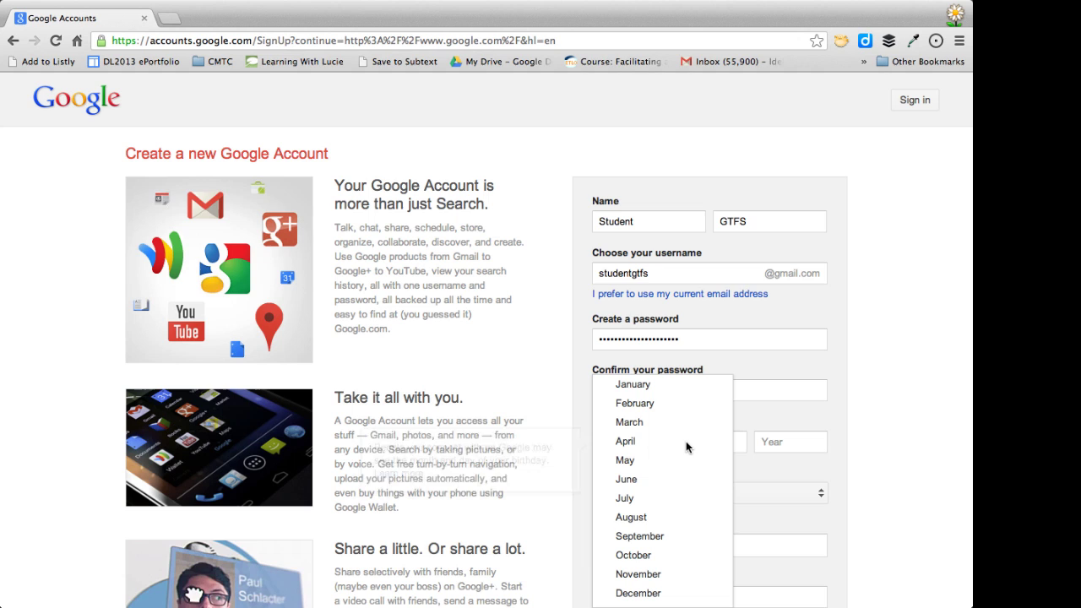
{"action": "left_click", "coordinate": [658, 386]}
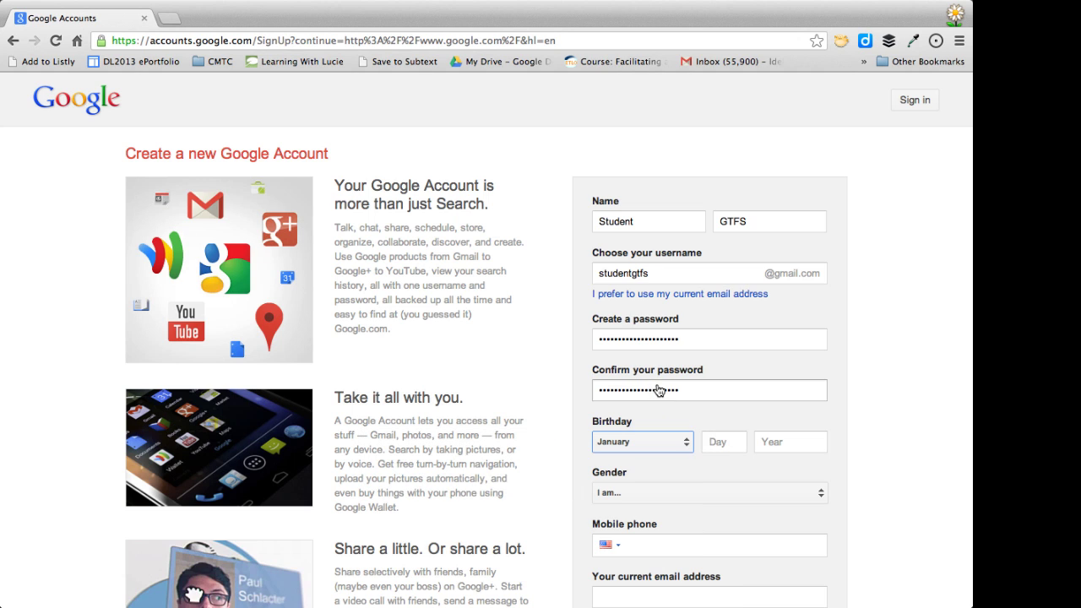
{"action": "left_click", "coordinate": [714, 444]}
{"action": "type", "text": "1"}
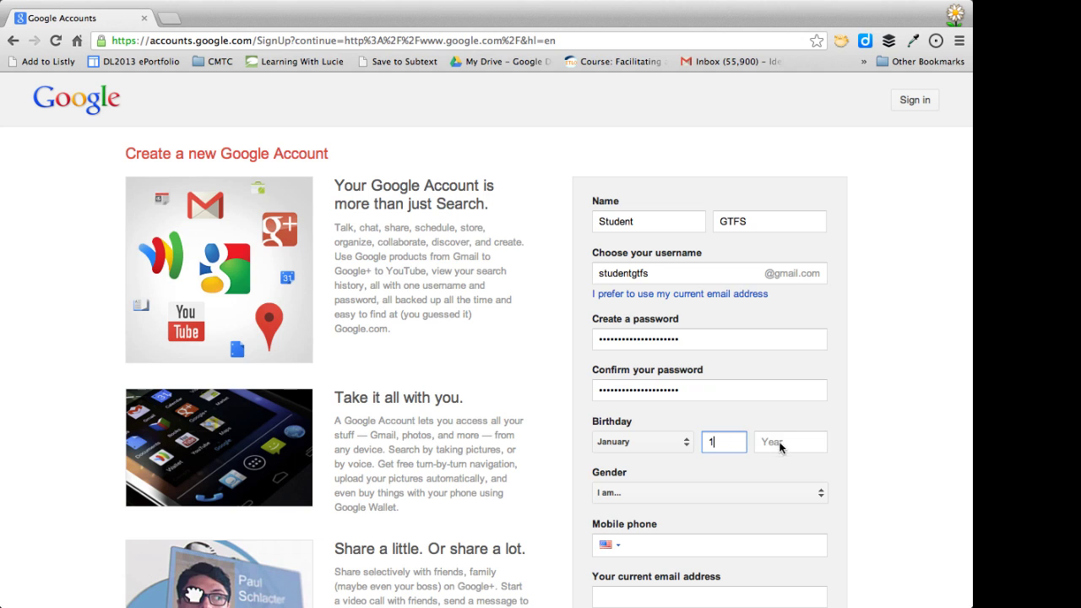
{"action": "left_click", "coordinate": [782, 442]}
{"action": "type", "text": "1"}
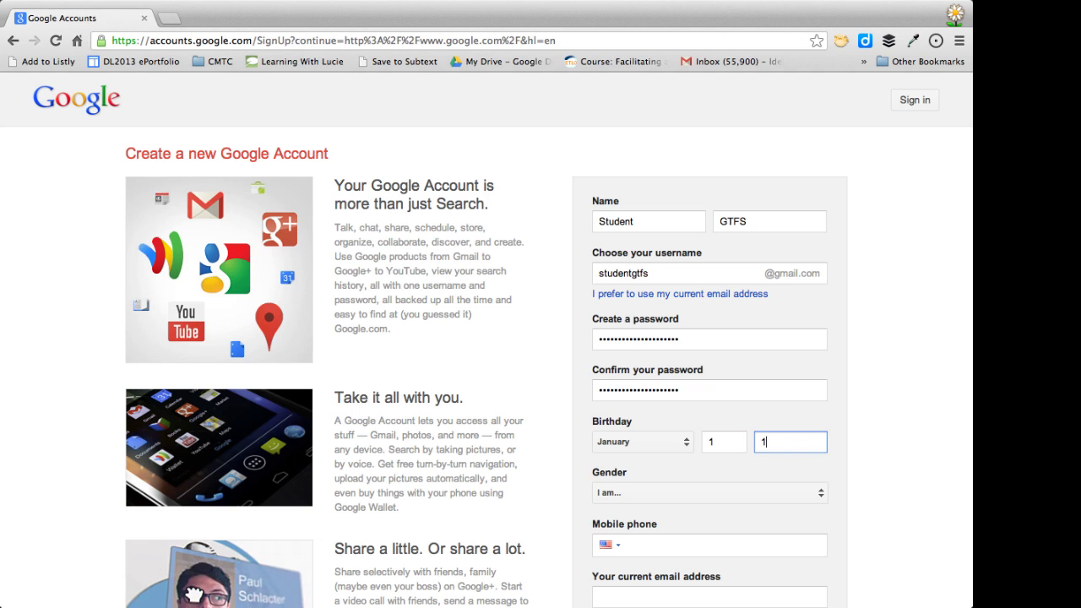
{"action": "type", "text": "959"}
Set the gender to Female.
{"action": "scroll", "coordinate": [947, 394], "scroll_direction": "down", "scroll_amount": 1}
{"action": "scroll", "coordinate": [948, 394], "scroll_direction": "down", "scroll_amount": 3}
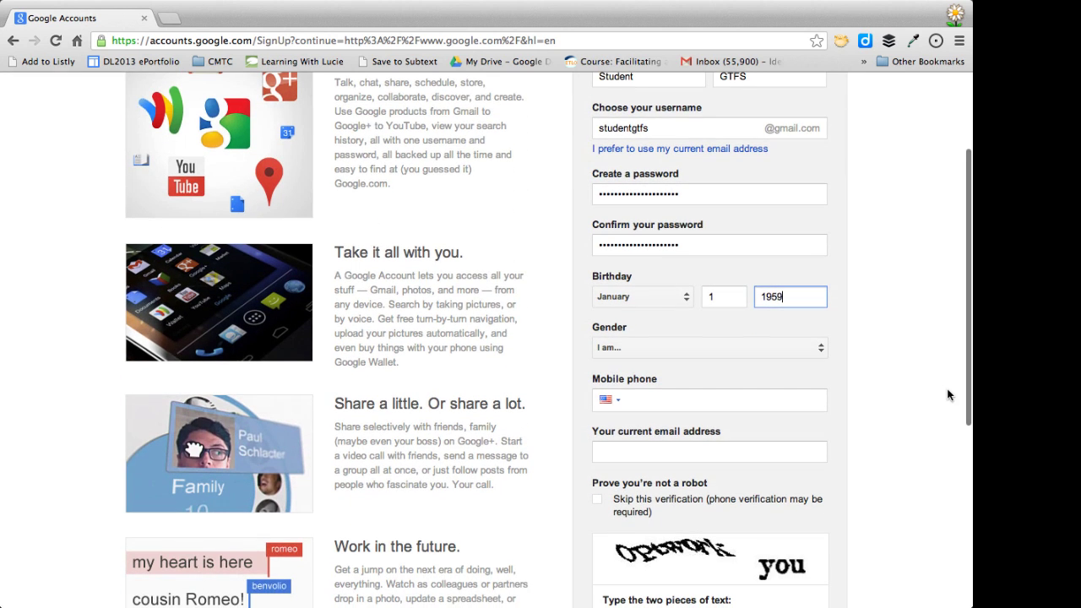
{"action": "left_click", "coordinate": [663, 349]}
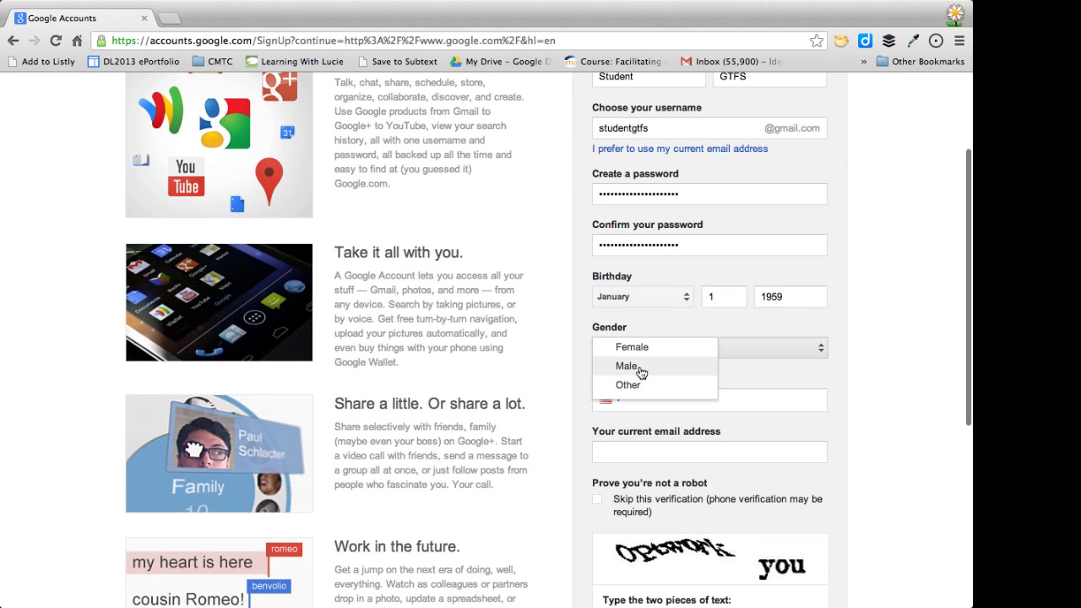
{"action": "left_click", "coordinate": [644, 347]}
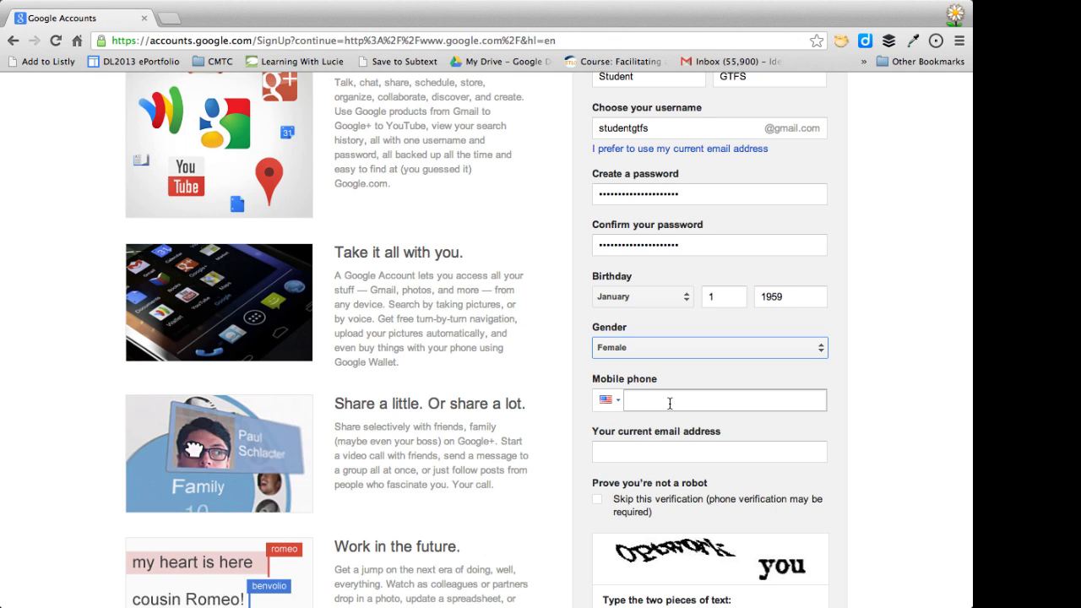
Fill in the user's existing email address as the current email.
{"action": "left_click", "coordinate": [653, 459]}
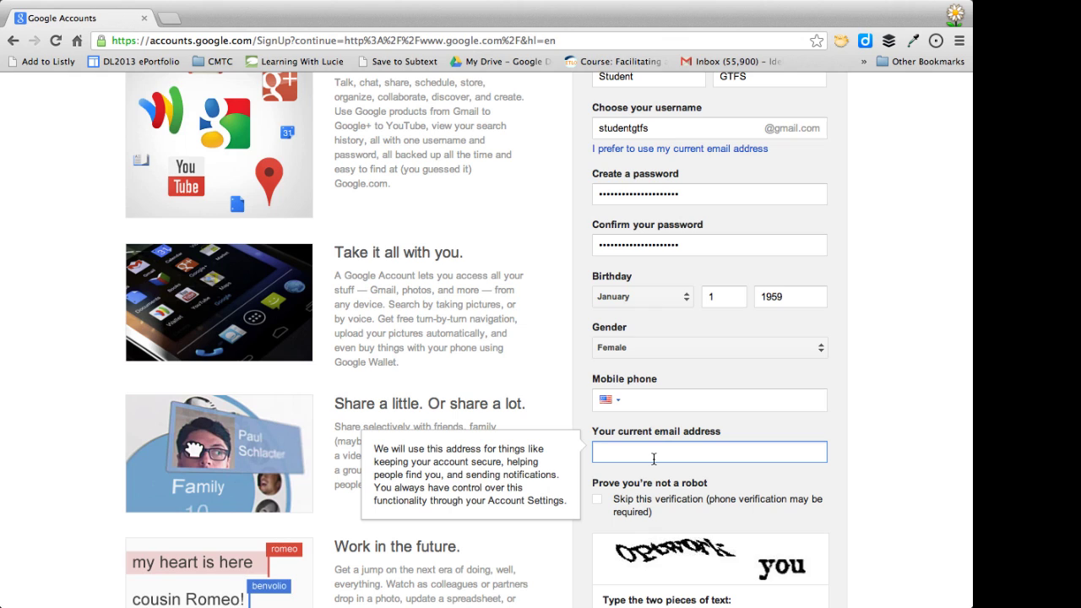
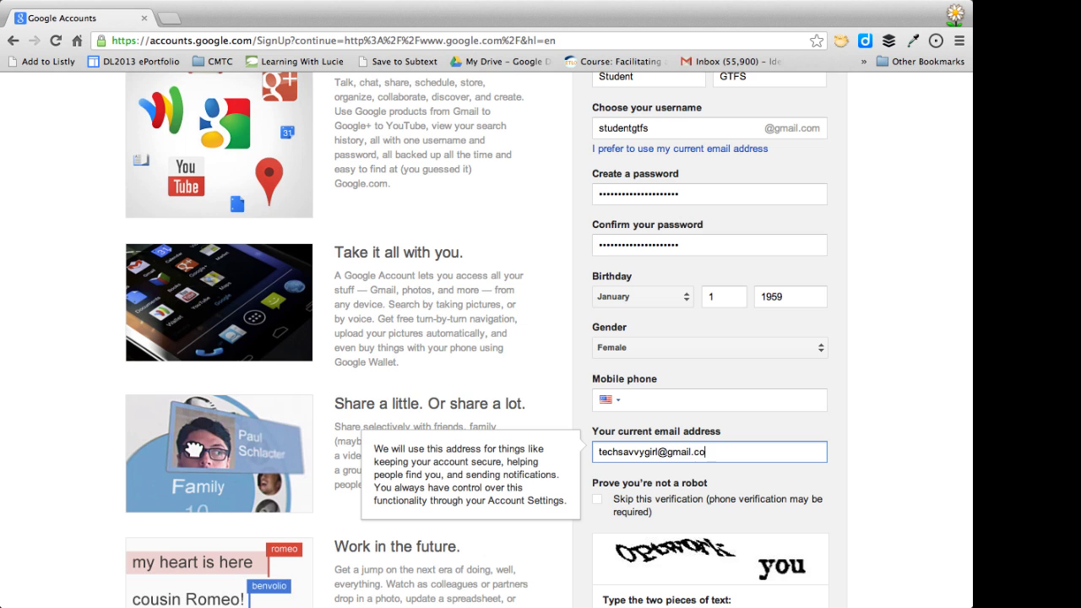
{"action": "left_click", "coordinate": [933, 423]}
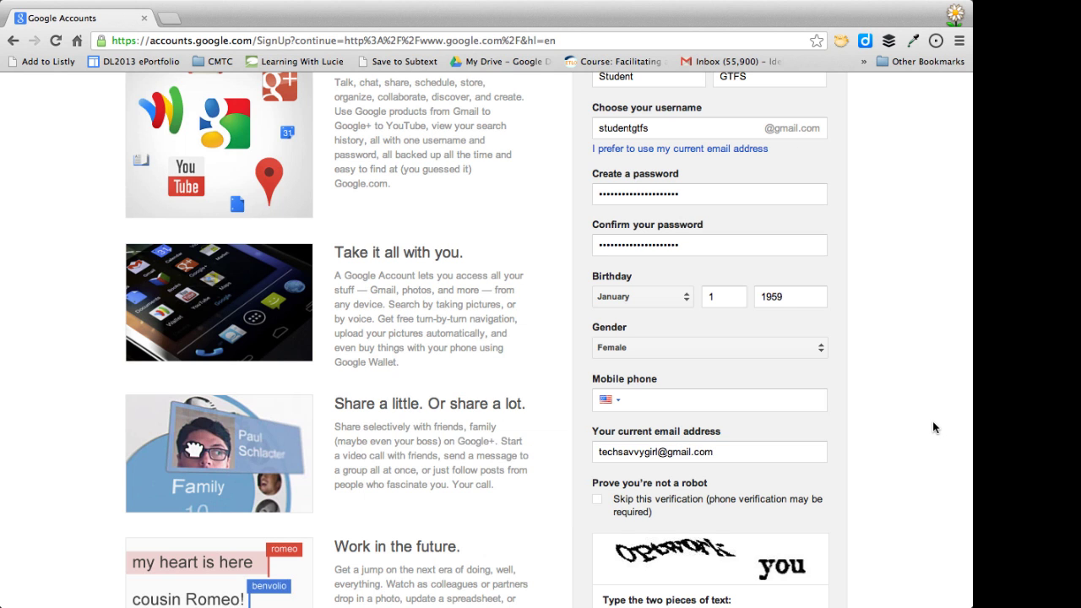
Enter the captcha words 'OPtwork you'.
{"action": "scroll", "coordinate": [932, 420], "scroll_direction": "down", "scroll_amount": 5}
{"action": "left_click", "coordinate": [651, 398]}
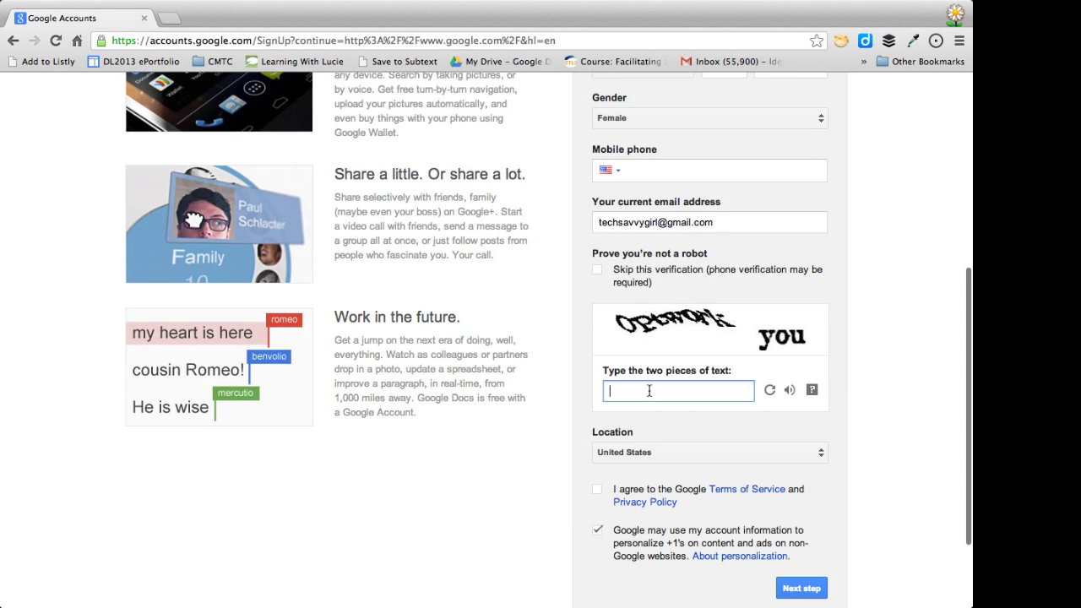
{"action": "type", "text": "O"}
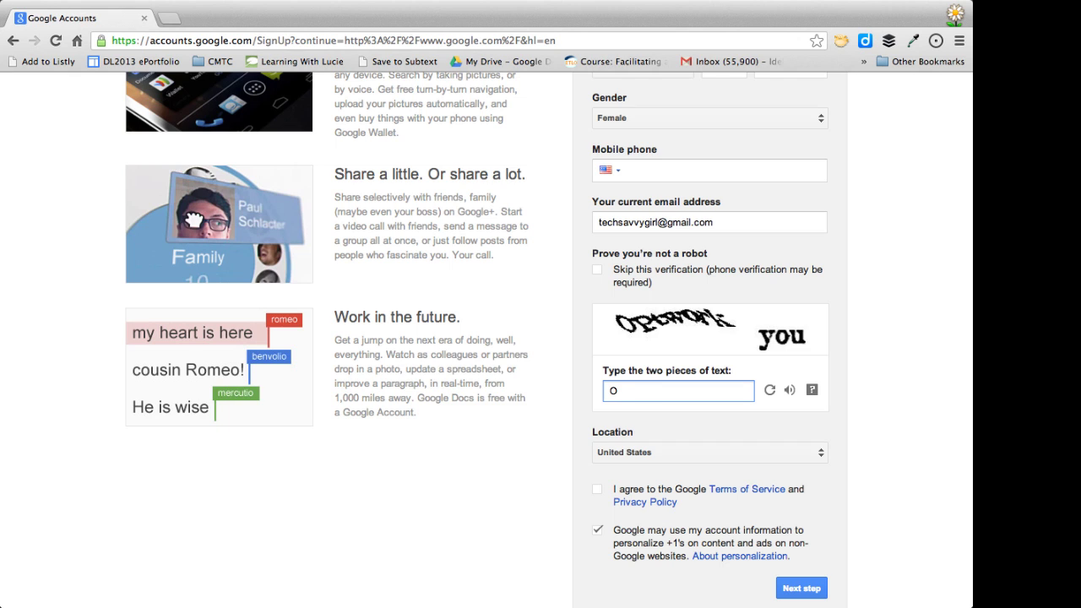
{"action": "type", "text": "Ptwork you"}
Agree to the Terms of Service, decline ad personalization, and submit the form.
{"action": "scroll", "coordinate": [936, 464], "scroll_direction": "down", "scroll_amount": 3}
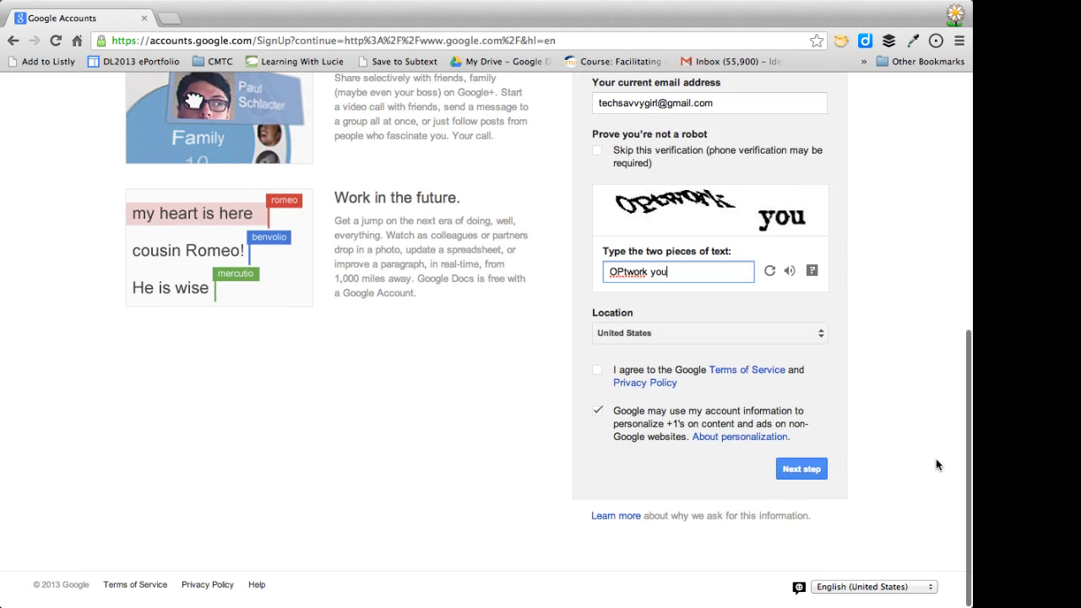
{"action": "left_click", "coordinate": [596, 372]}
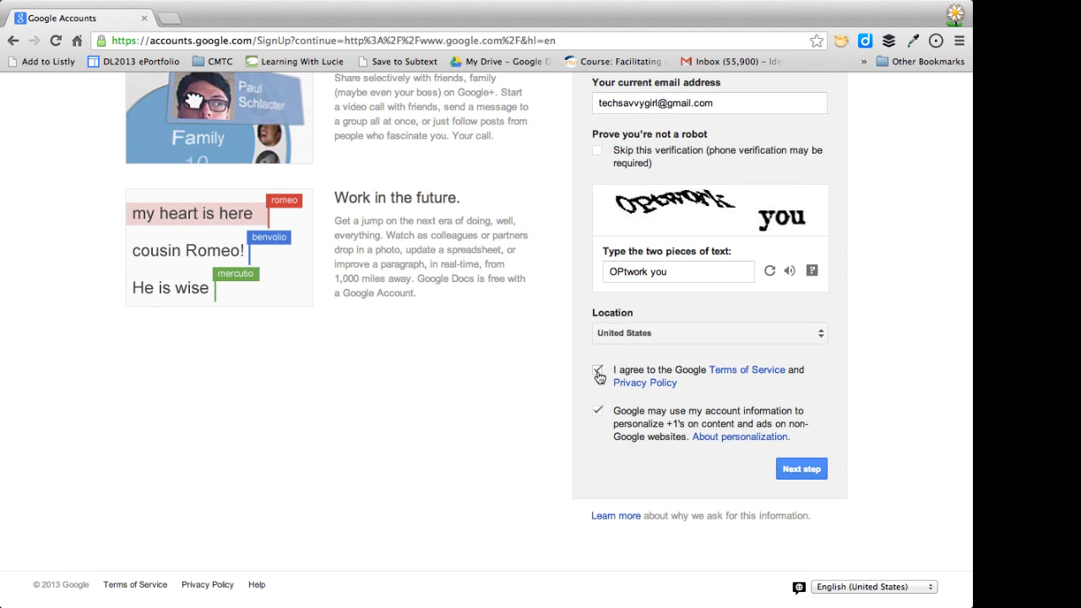
{"action": "left_click", "coordinate": [598, 413]}
{"action": "left_click", "coordinate": [806, 470]}
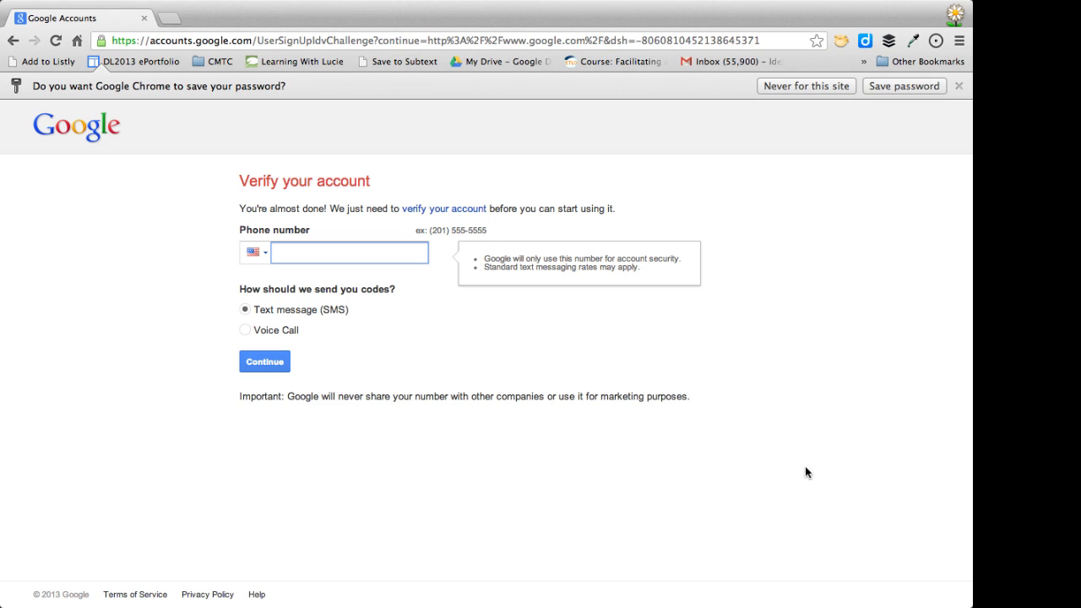
Enter the phone number and request the verification code by text message.
{"action": "type", "text": "8"}
{"action": "type", "text": "5"}
{"action": "key", "text": "BackSpace"}
{"action": "key", "text": "BackSpace"}
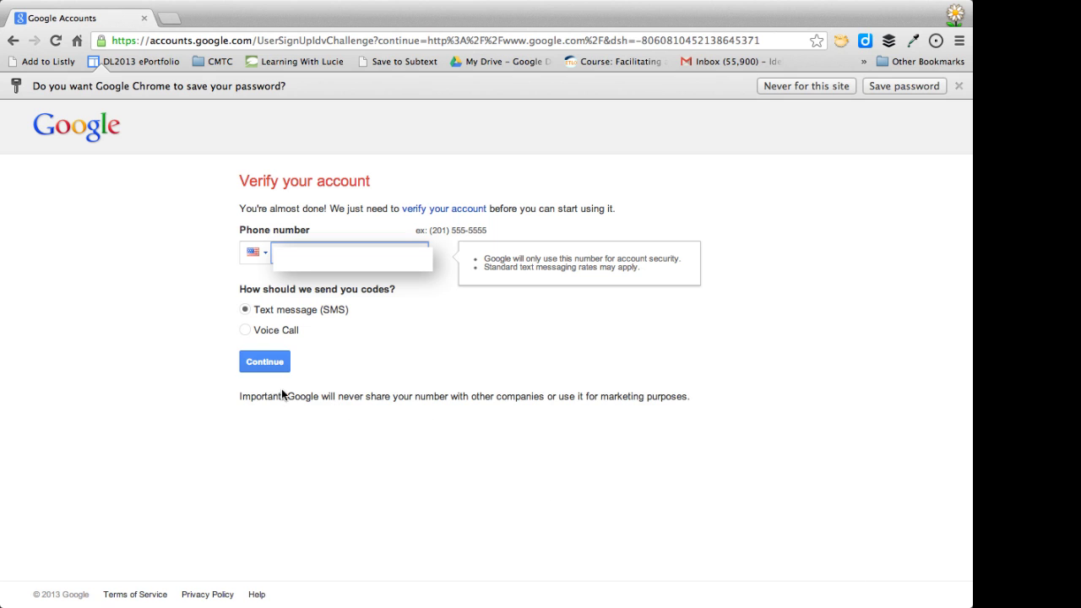
{"action": "left_click", "coordinate": [262, 367]}
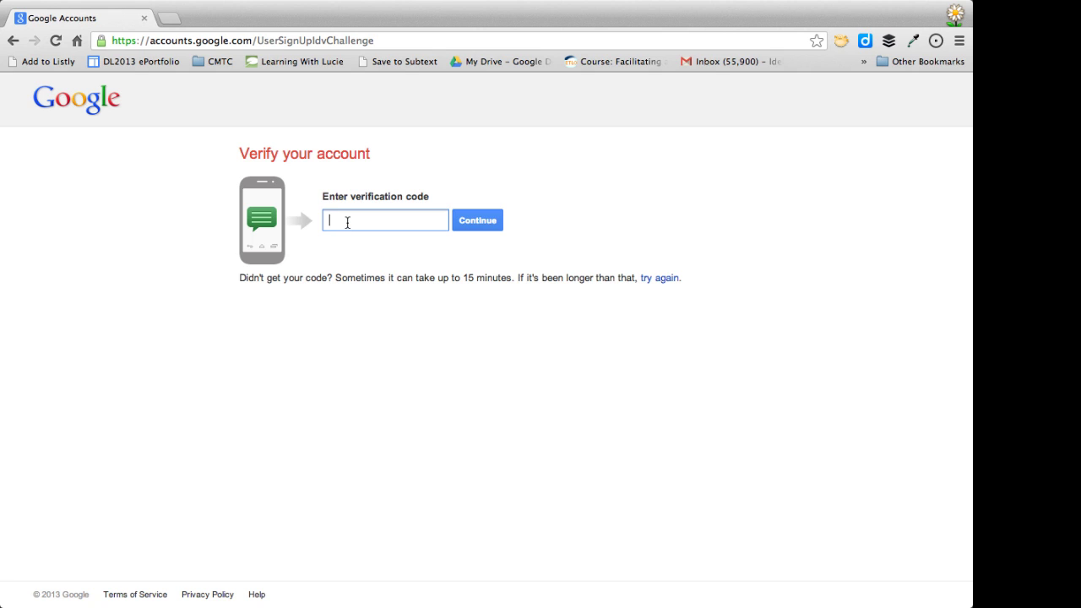
Enter the texted six-digit verification code and submit it.
{"action": "left_click", "coordinate": [477, 221]}
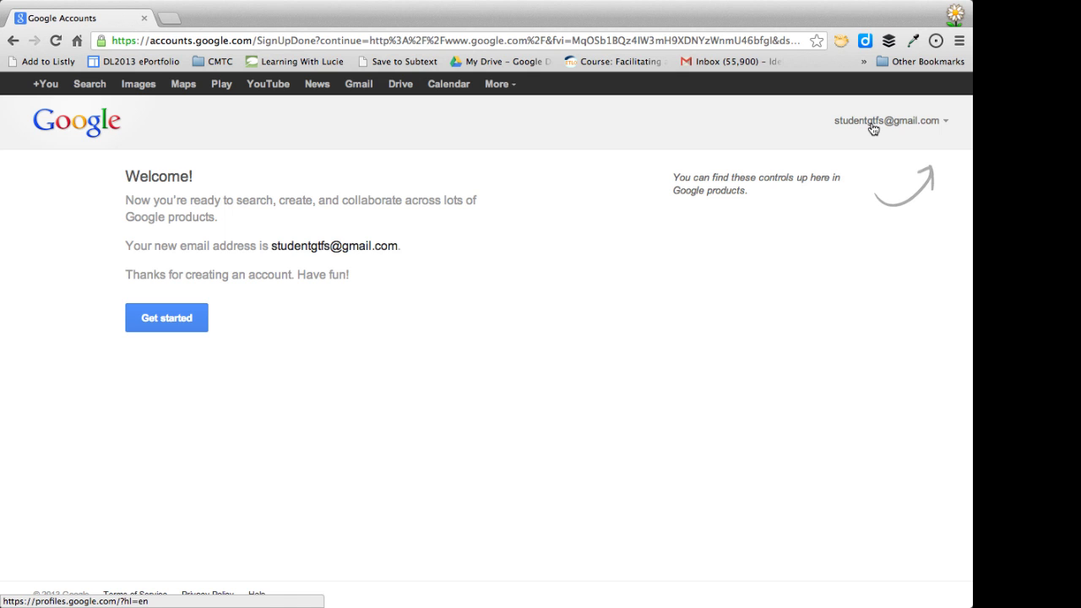
Choose Get started on the Welcome page to reach the Google homepage.
{"action": "left_click", "coordinate": [162, 319]}
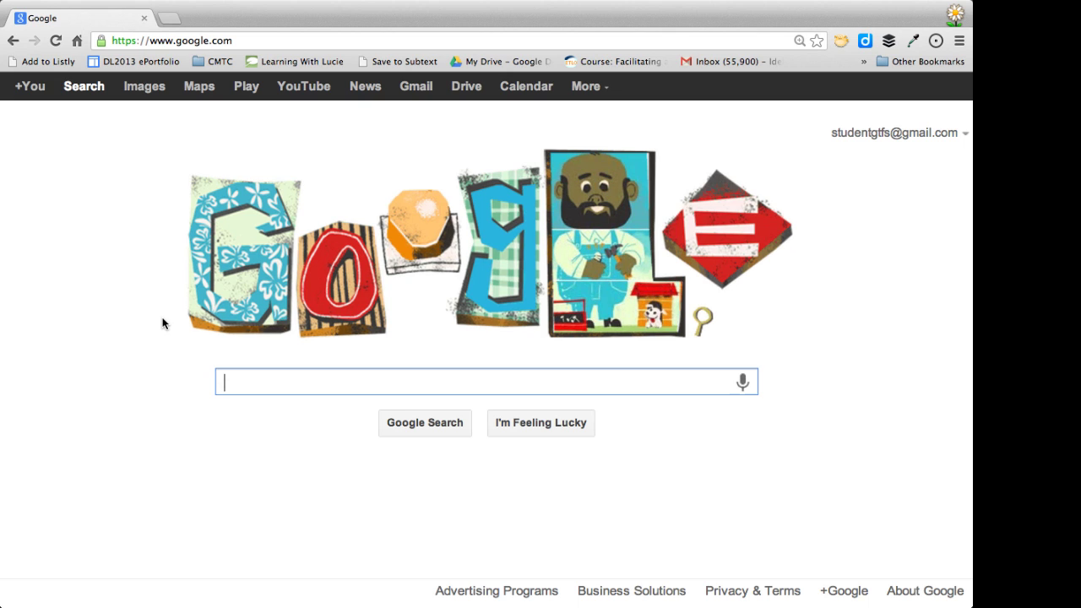